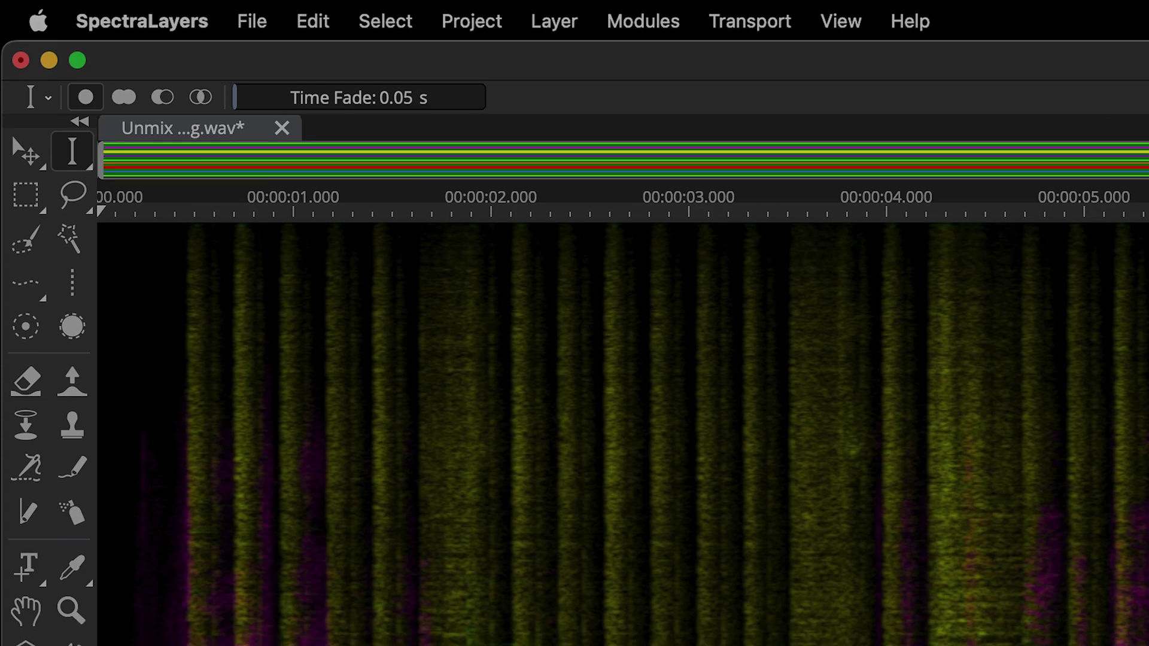
# - Open the Modules panel list so every available module is shown
pyautogui.click(682, 21)
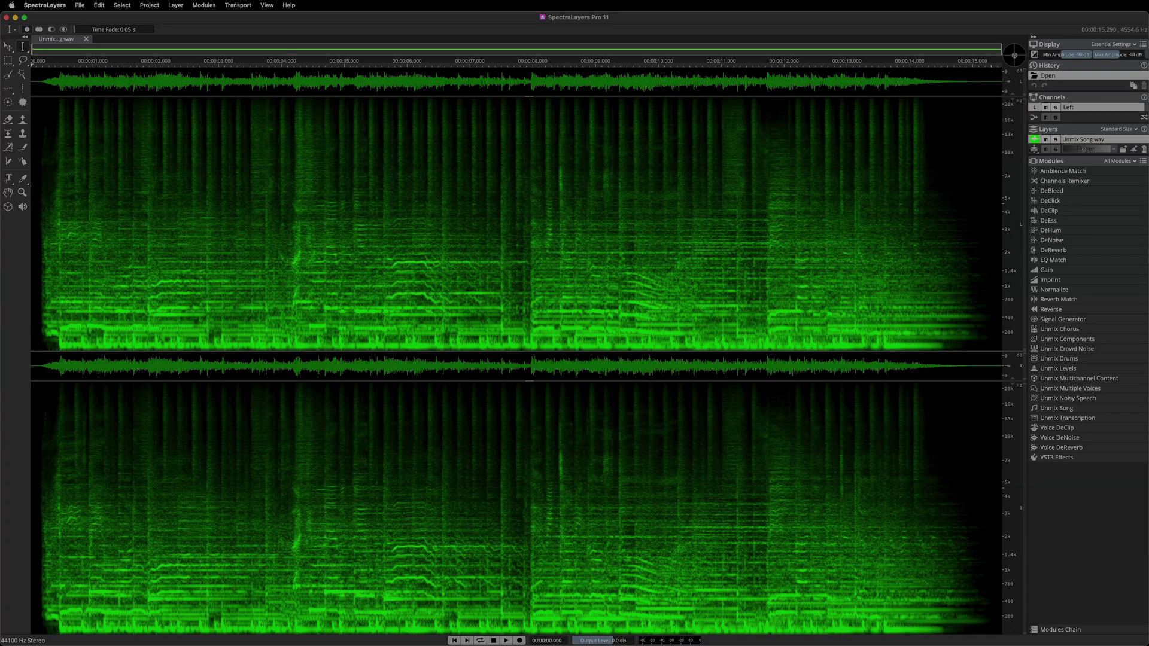
# - Unmix the song into stems, then split Drums into Kick, Snare, Hi-Hat and Cymbals
pyautogui.click(1121, 411)
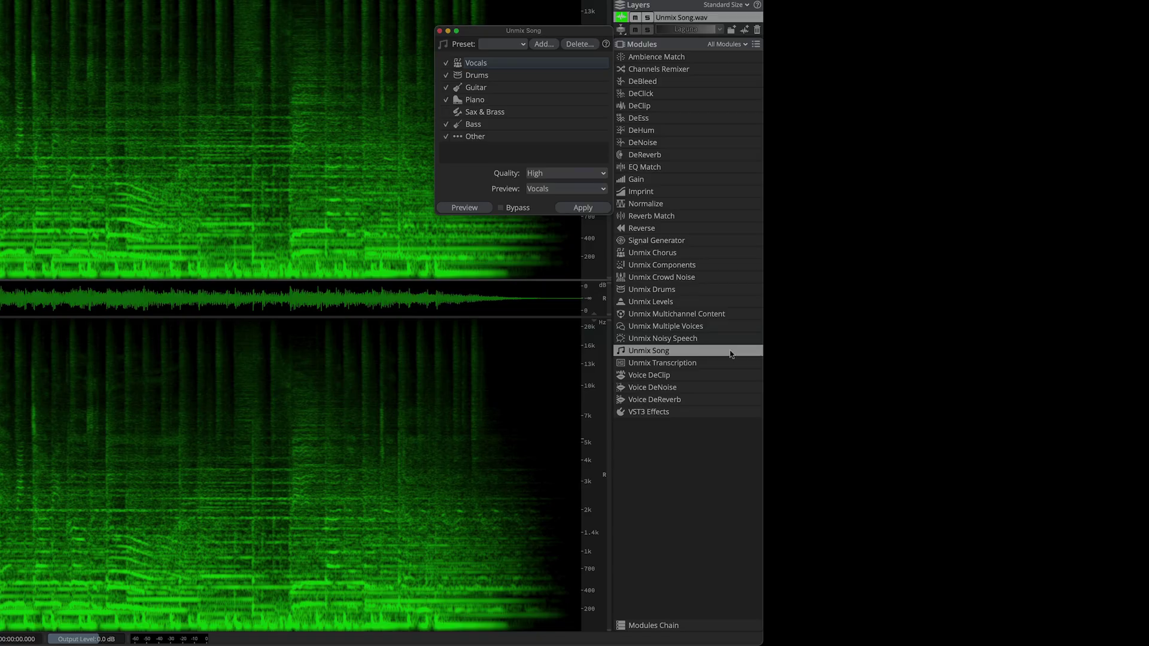
pyautogui.press('Return')
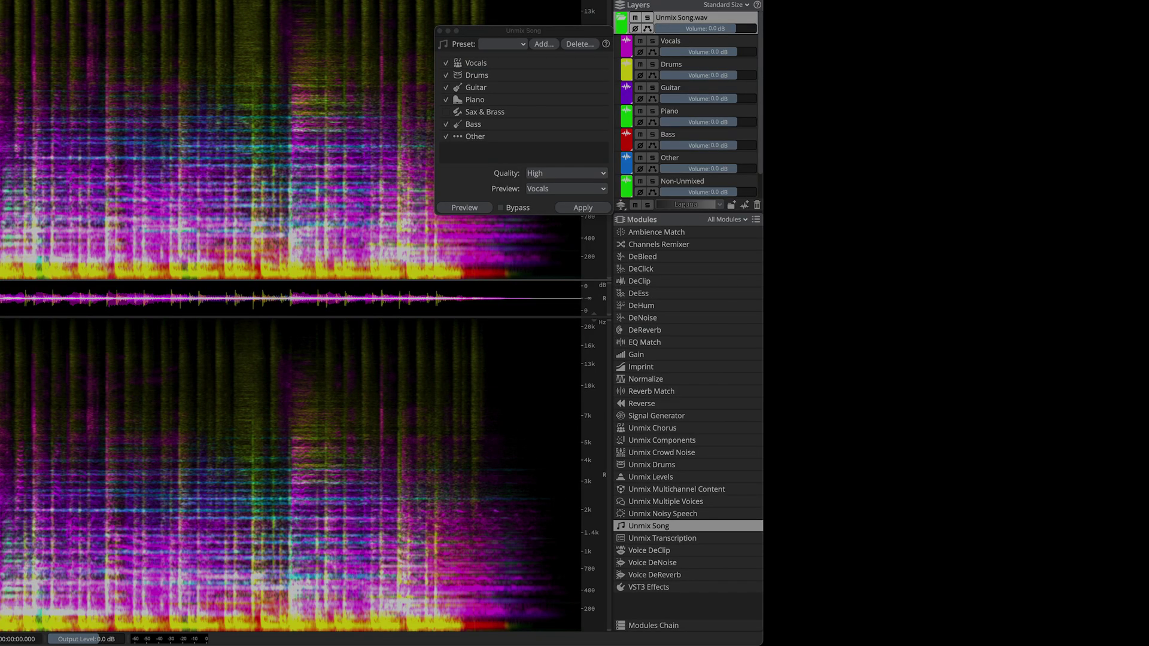
pyautogui.click(746, 67)
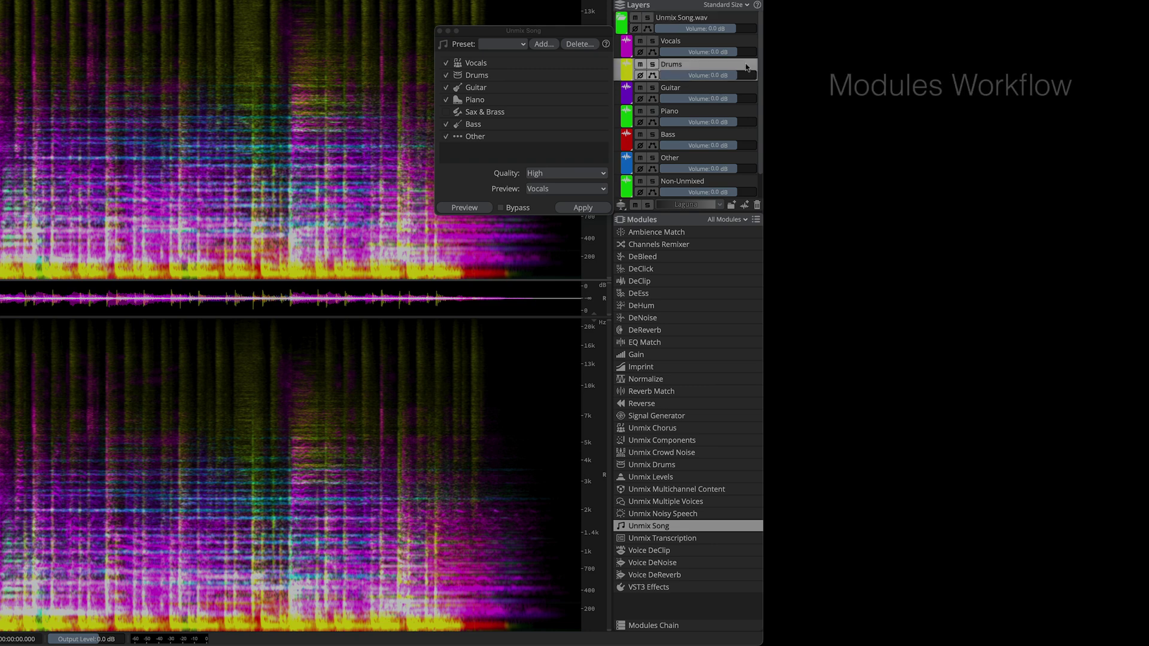
pyautogui.click(746, 466)
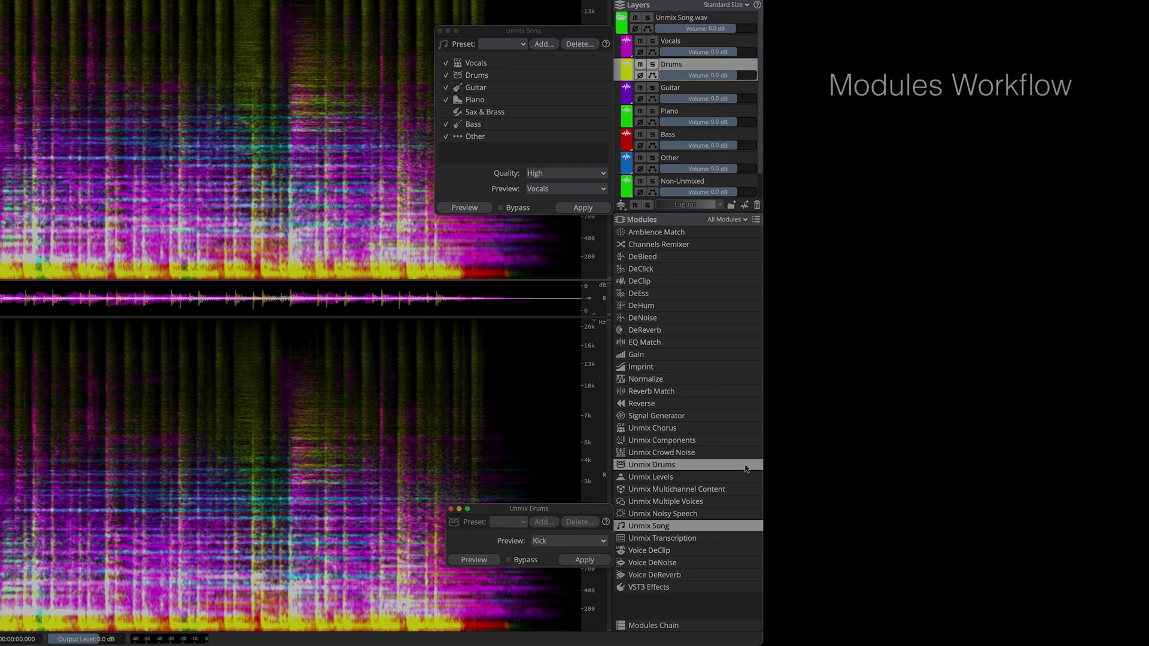
pyautogui.click(602, 562)
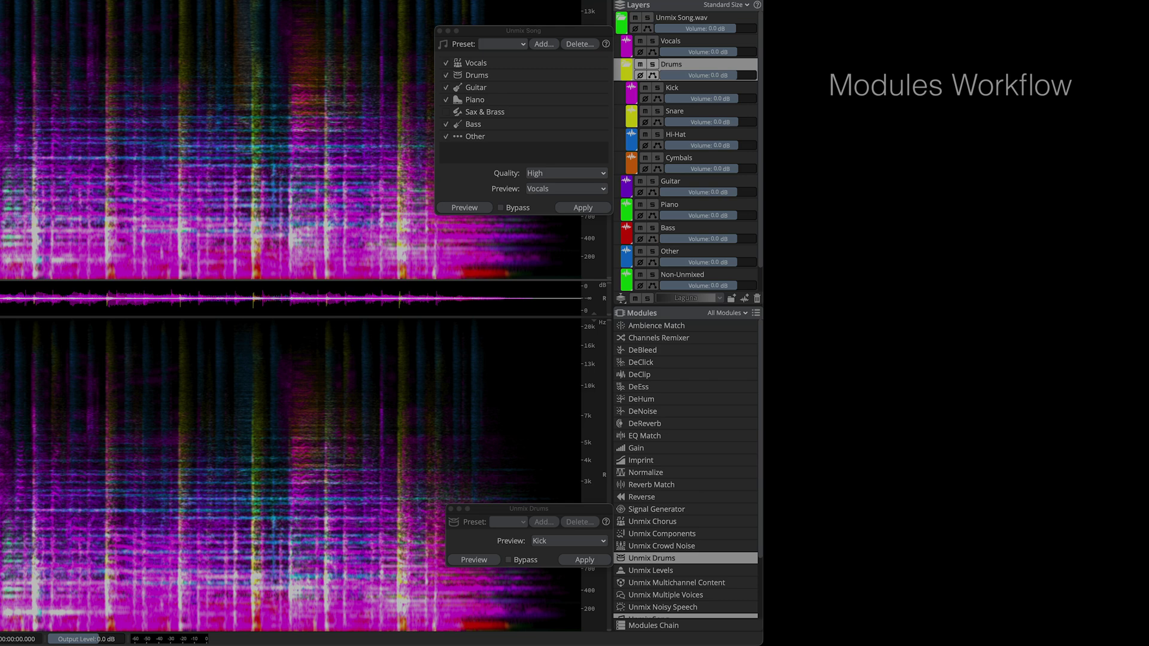
# - Separate Vocals into Lead and Backing Vocals, and apply Unmix Components to the Kick layer
pyautogui.click(746, 44)
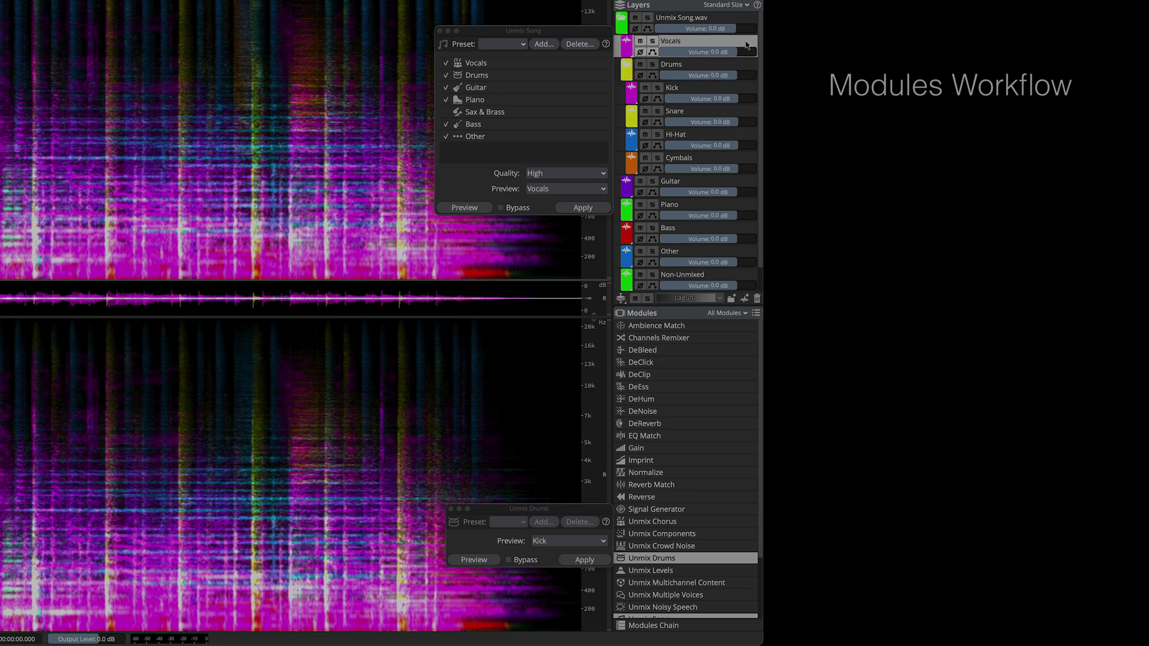
pyautogui.click(712, 522)
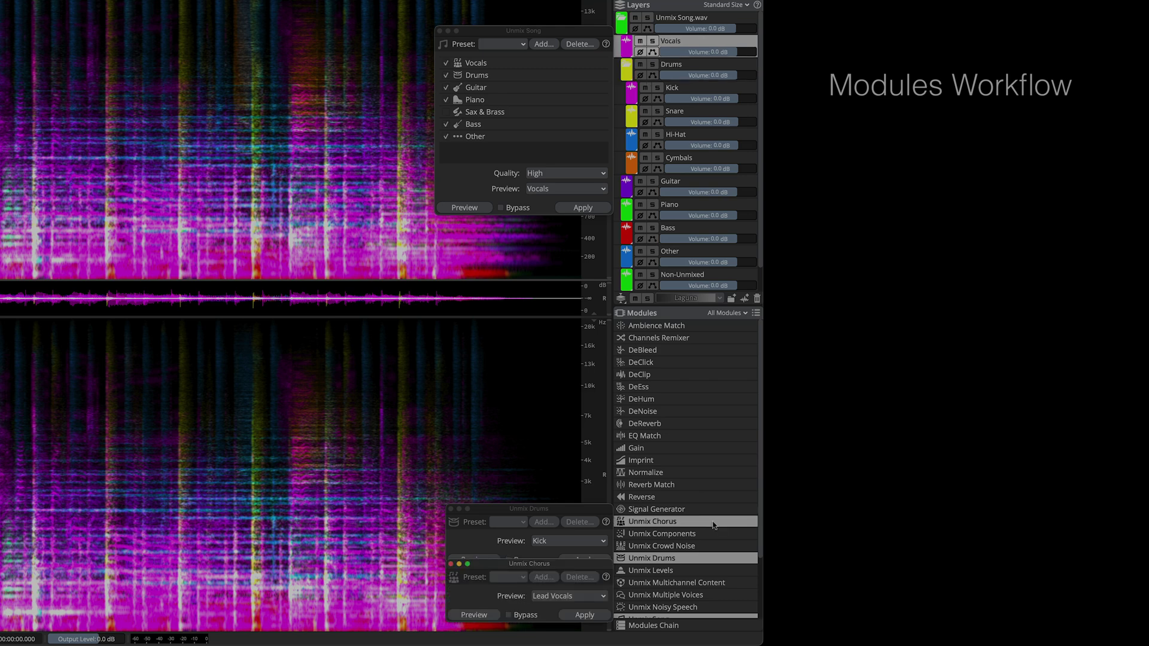
pyautogui.press('Return')
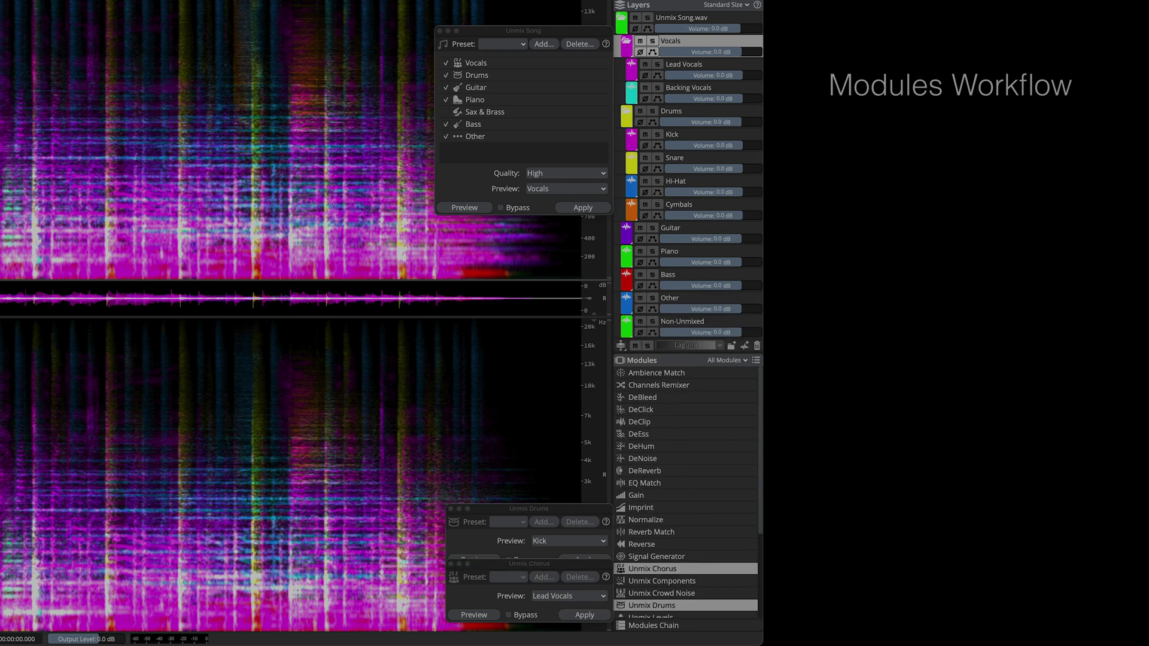
pyautogui.click(750, 138)
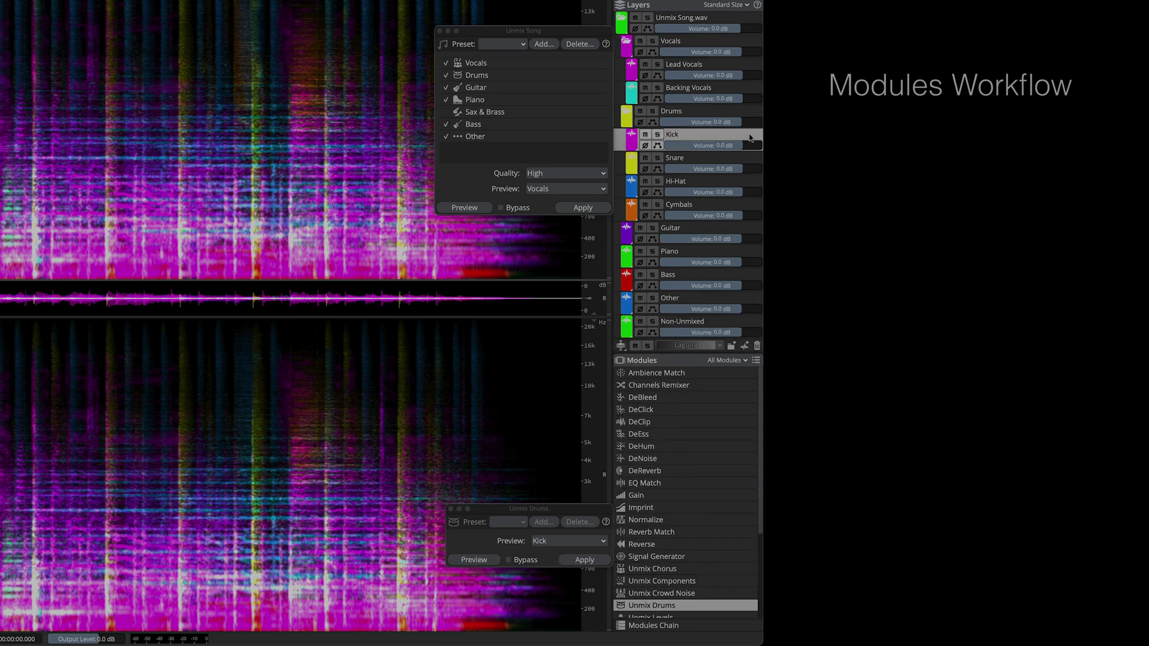
pyautogui.click(736, 581)
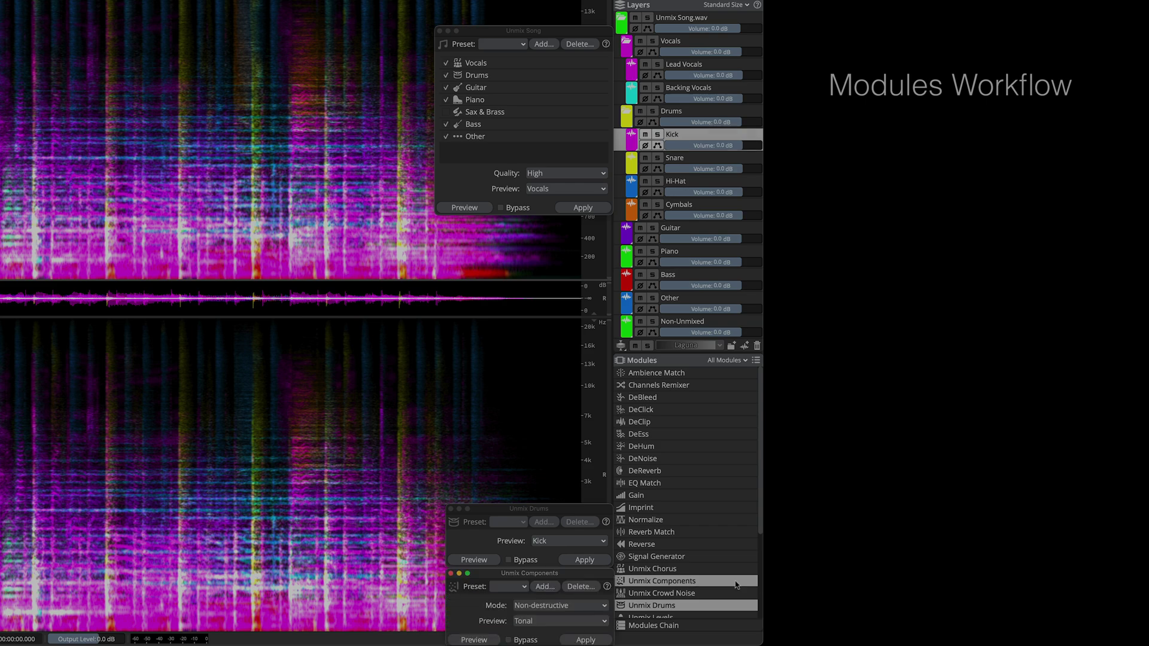
pyautogui.press('Return')
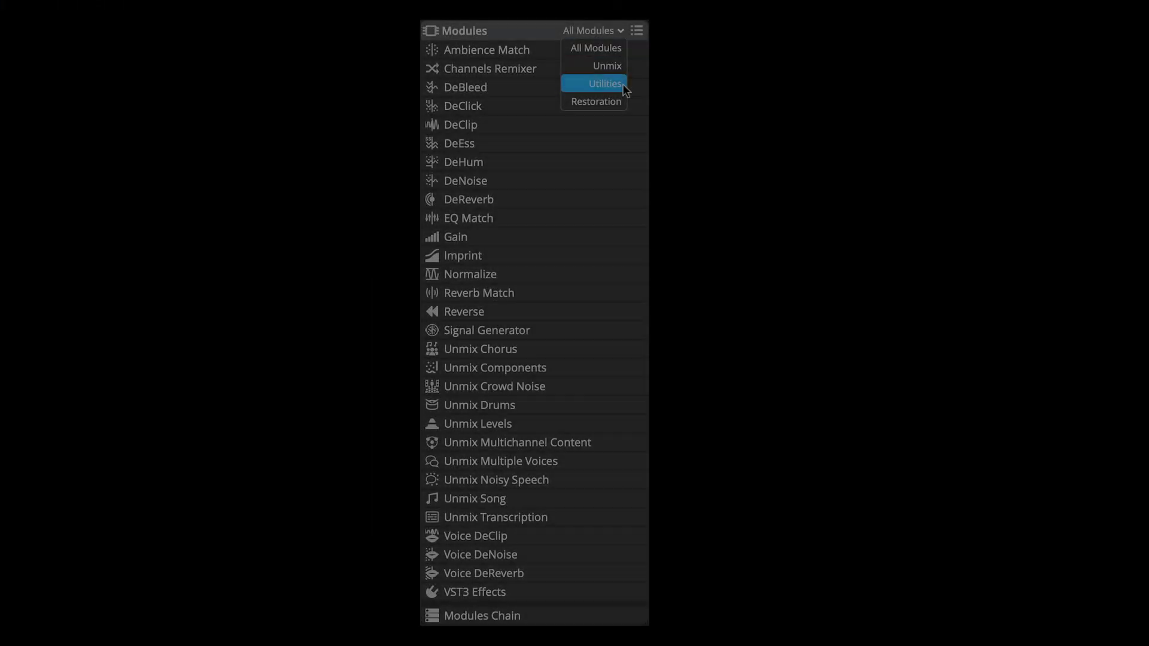
# - Create a new modules filter named 'Pop Song Unmix / Remix'
pyautogui.click(636, 30)
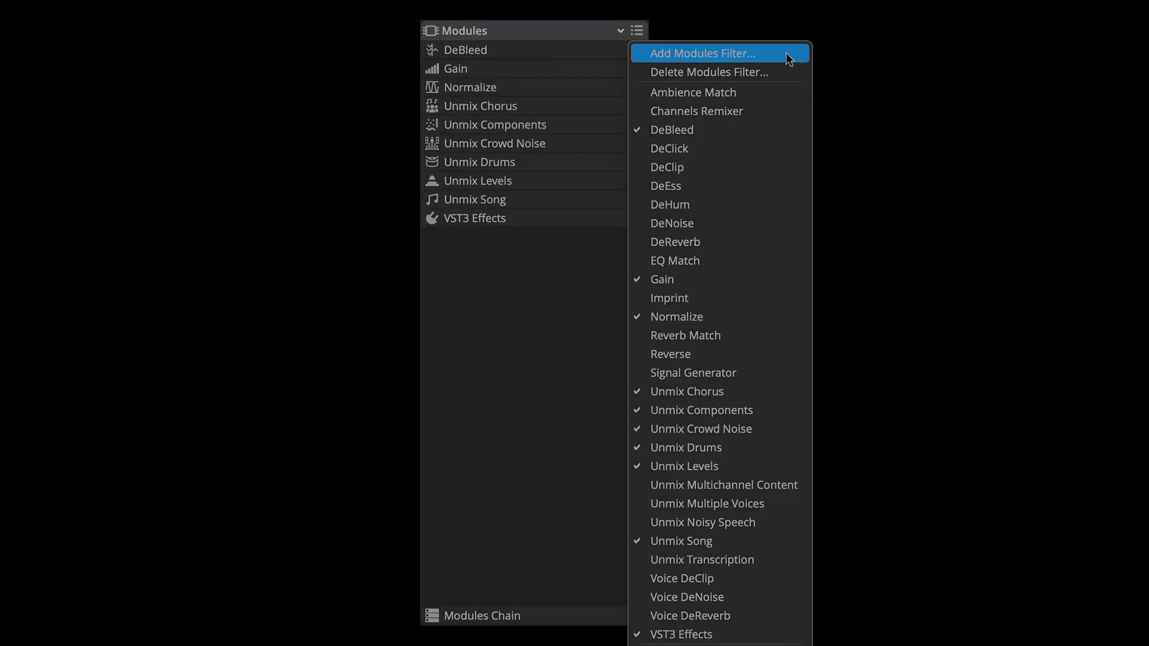
pyautogui.click(789, 59)
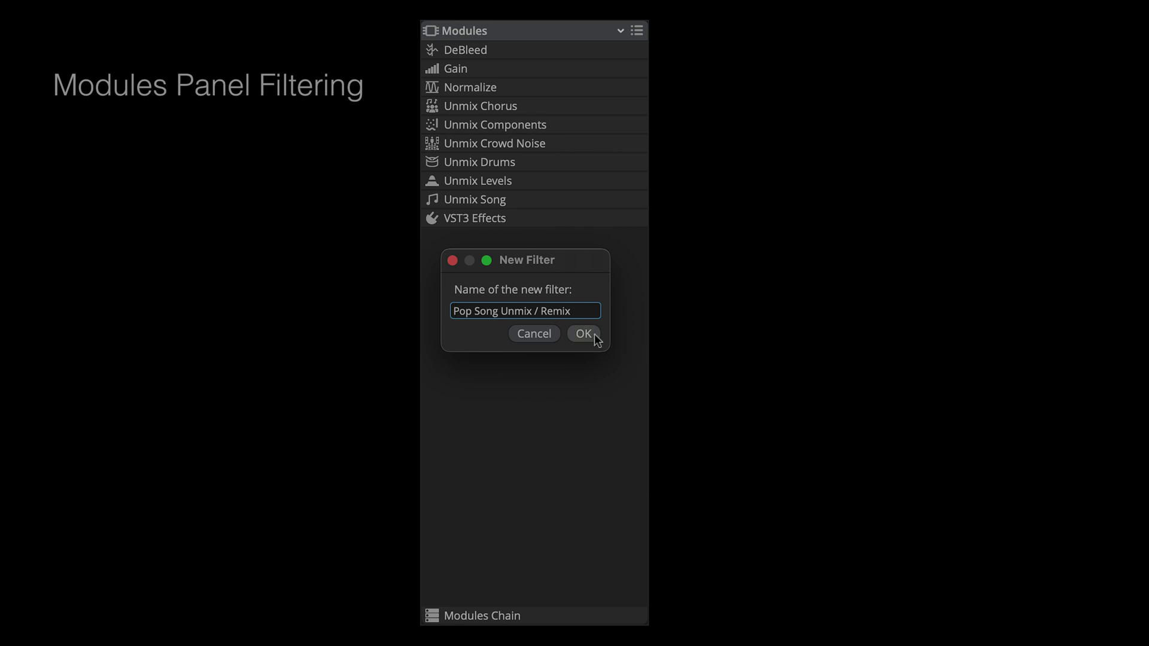
pyautogui.click(583, 334)
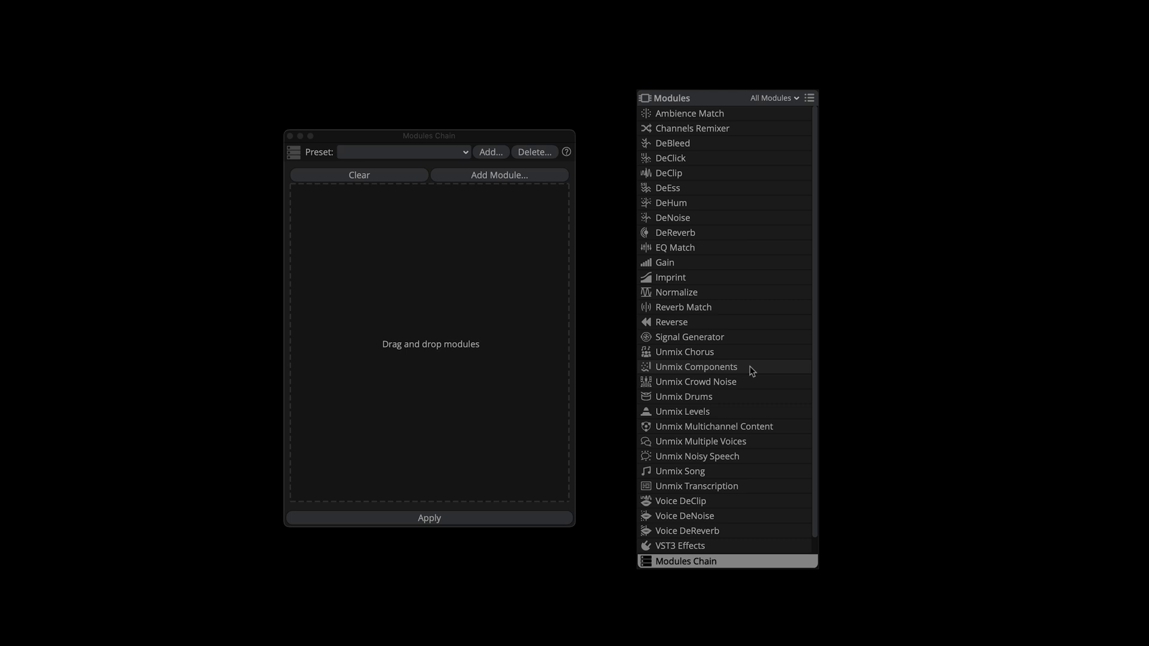
# - Add Unmix Components to the Modules Chain, followed by Reverse
pyautogui.click(752, 370)
pyautogui.moveTo(752, 370); pyautogui.dragTo(397, 218)
pyautogui.click(782, 323)
pyautogui.moveTo(626, 289); pyautogui.dragTo(468, 233)
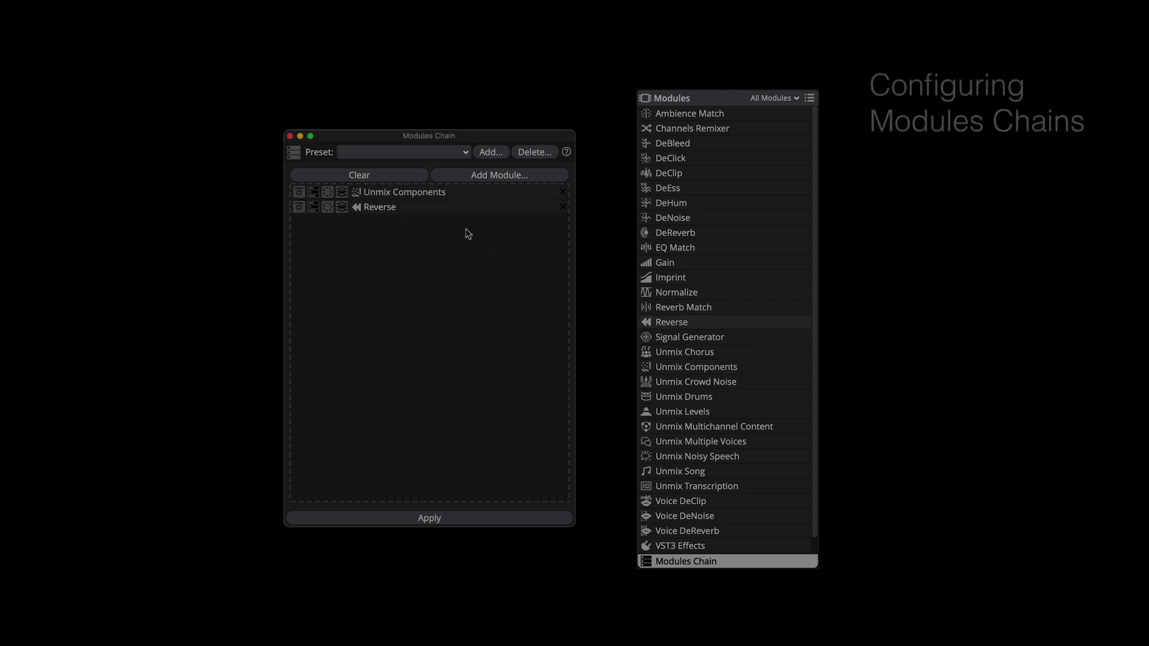
# - Review both chain modules' settings and bring up the Reverse step's target-layer prompt
pyautogui.click(300, 194)
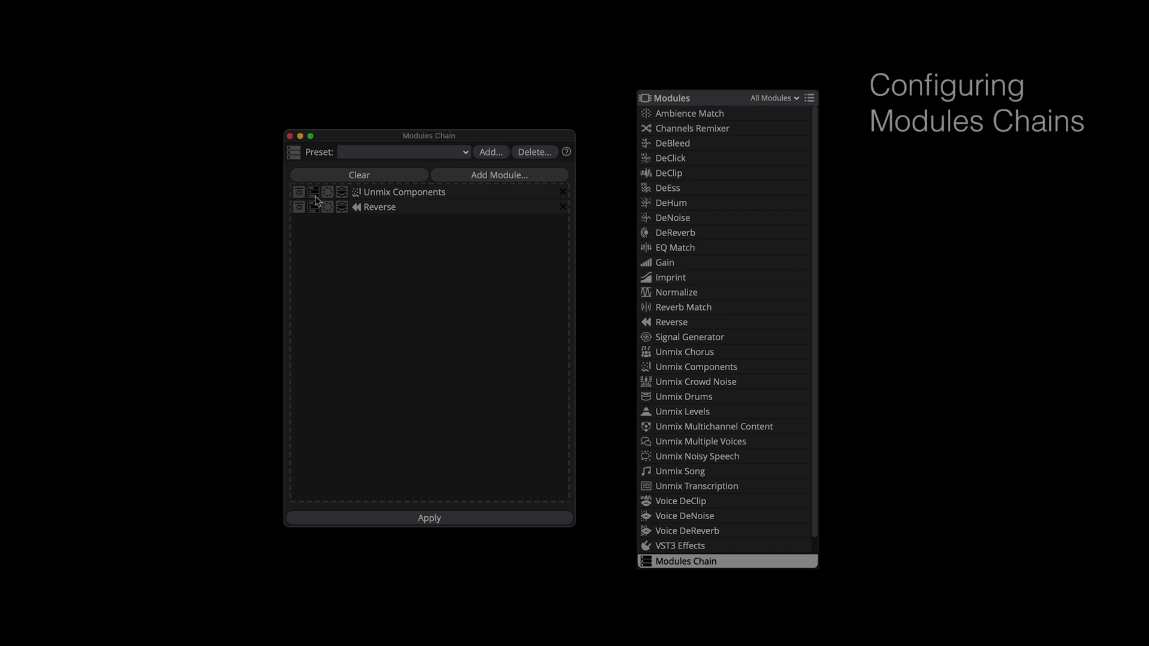
pyautogui.click(314, 194)
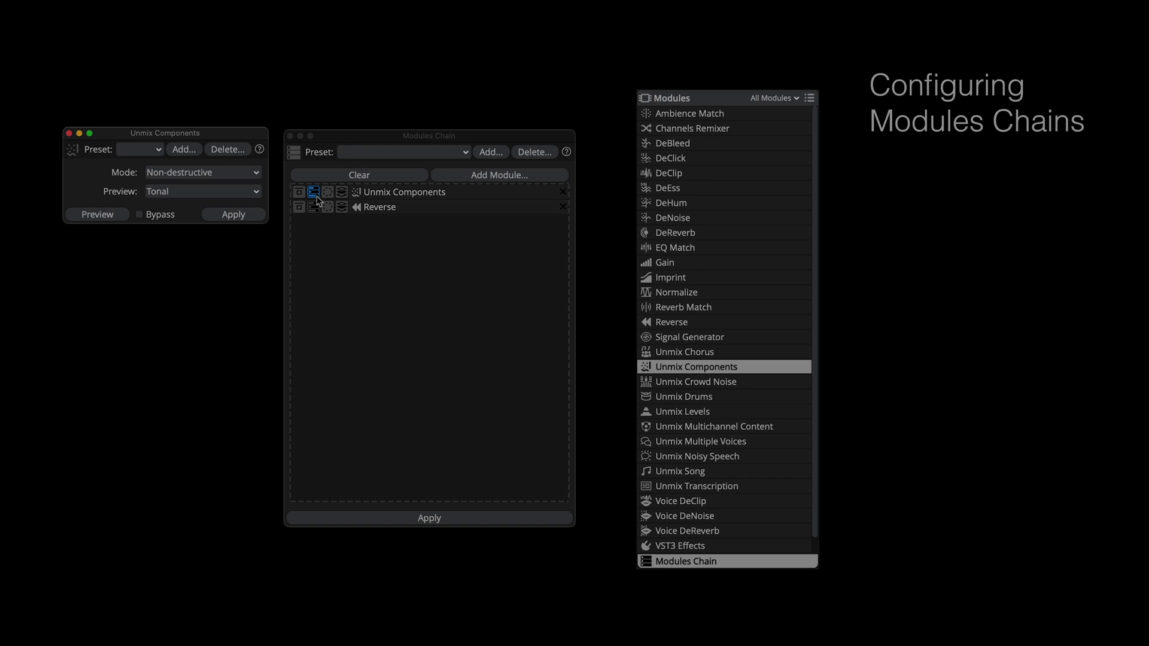
pyautogui.click(314, 207)
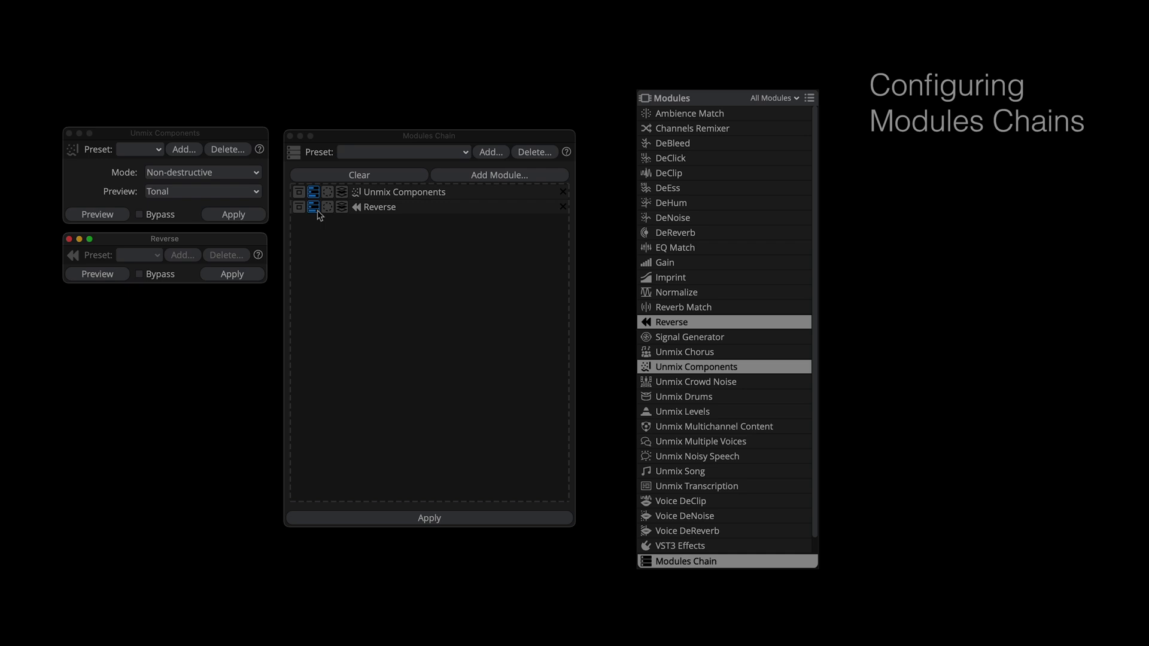
pyautogui.click(328, 193)
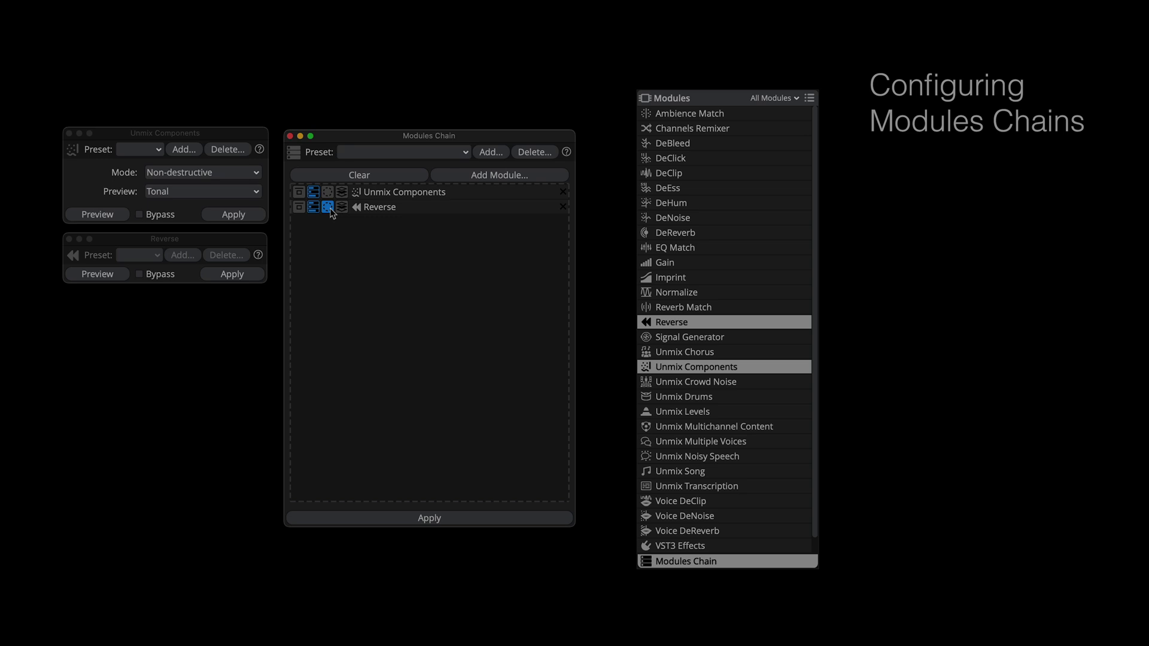
pyautogui.click(343, 209)
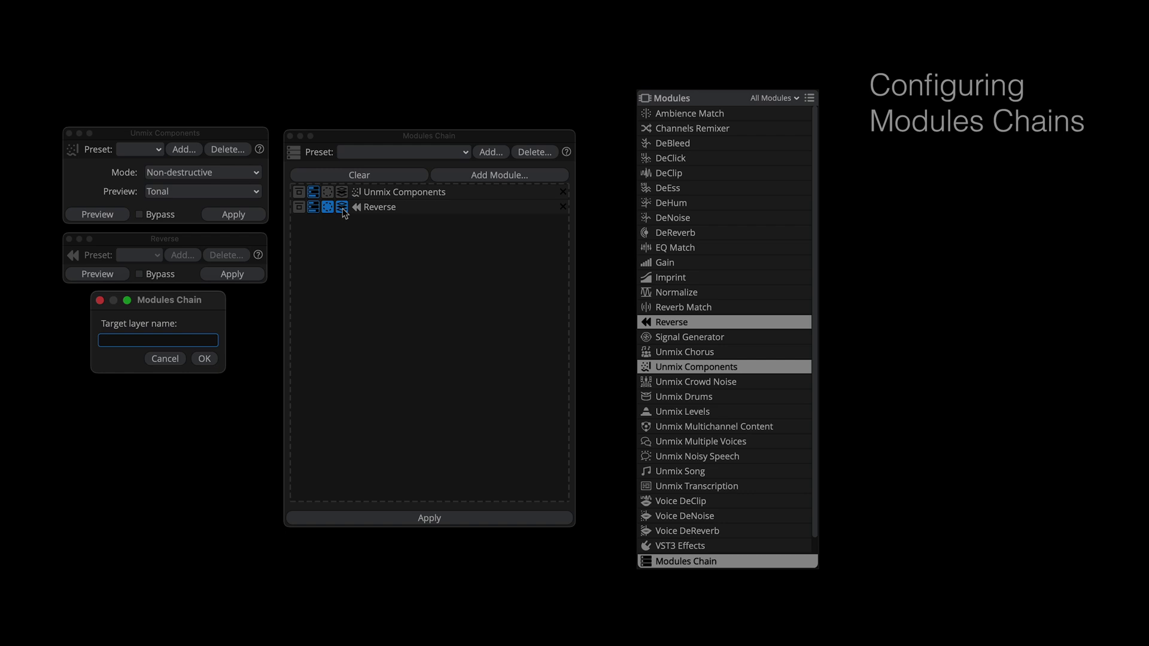
# - Target the Reverse step at the Tonal layer and save the chain as preset 'Tonal Layer Only Reverse'
pyautogui.write('Tonal')
pyautogui.click(211, 364)
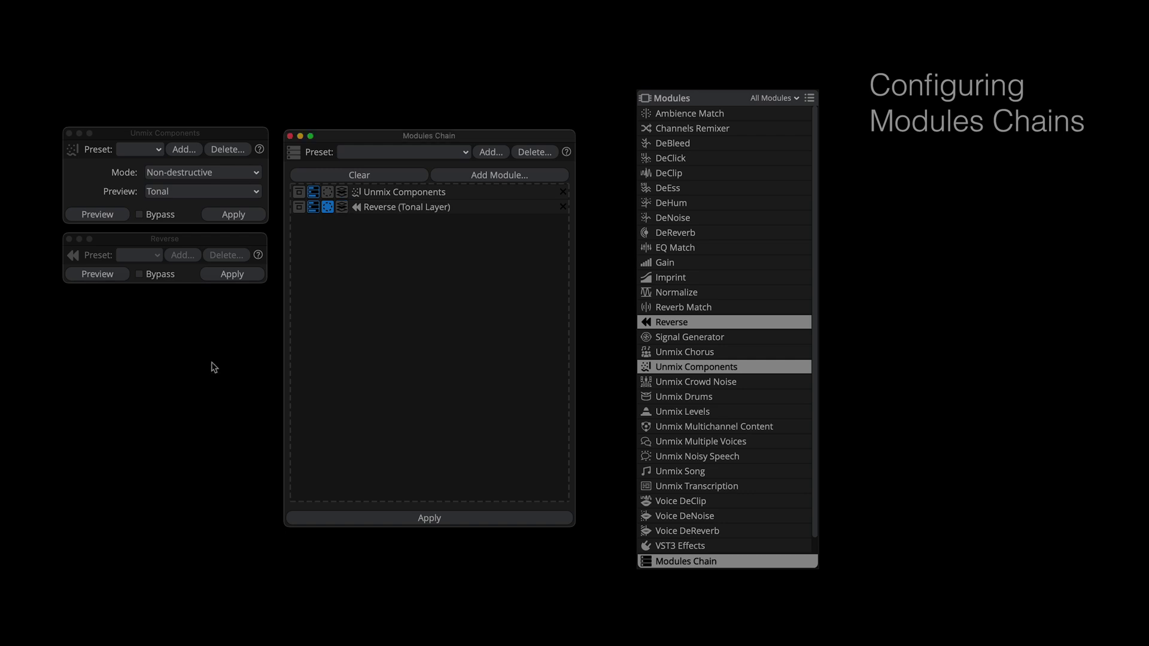
pyautogui.click(501, 153)
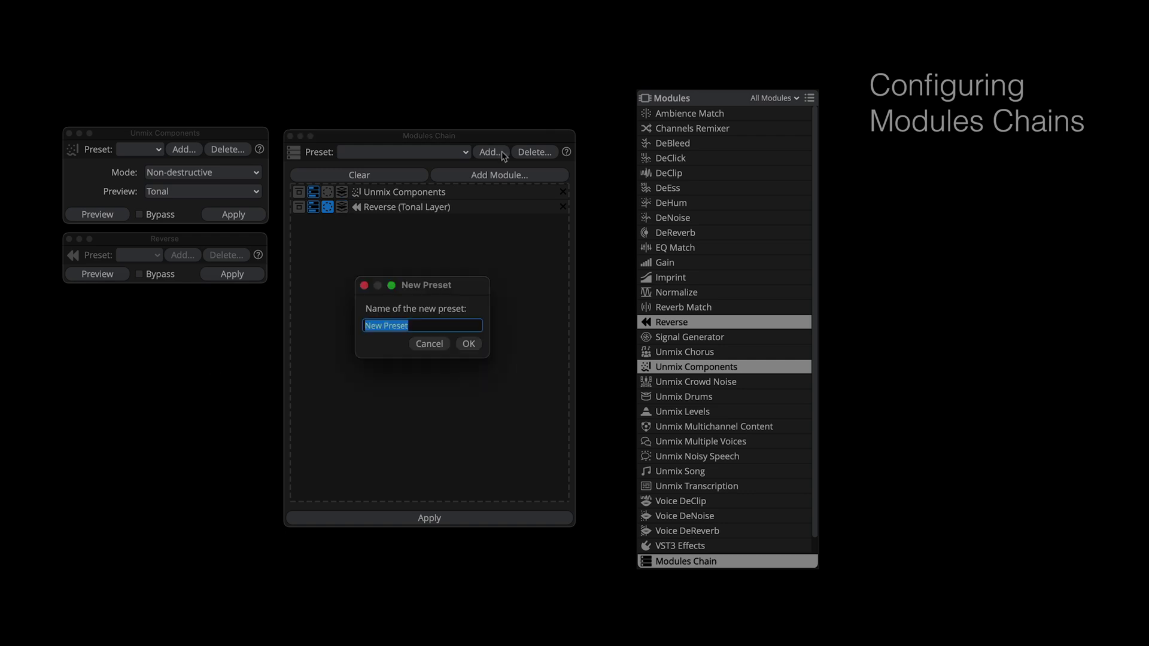
pyautogui.press('BackSpace')
pyautogui.write('Tonal Layer Only Reverse')
pyautogui.click(471, 344)
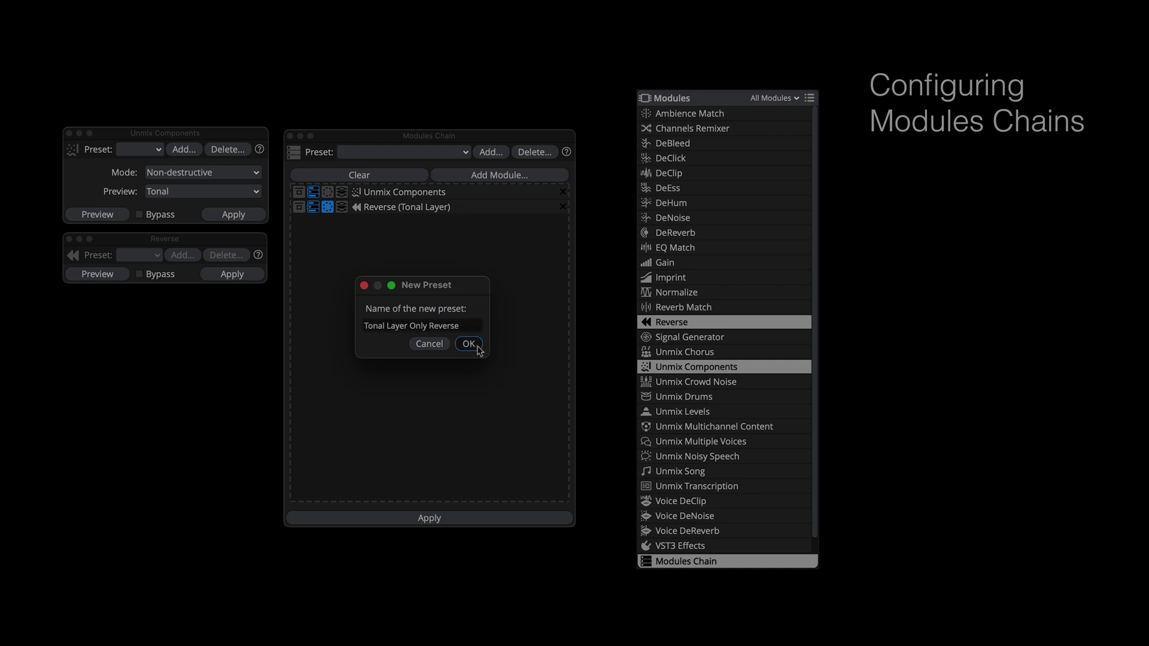
# - Clear all modules from the chain, closing the Add Module list without adding anything
pyautogui.click(400, 175)
pyautogui.click(538, 178)
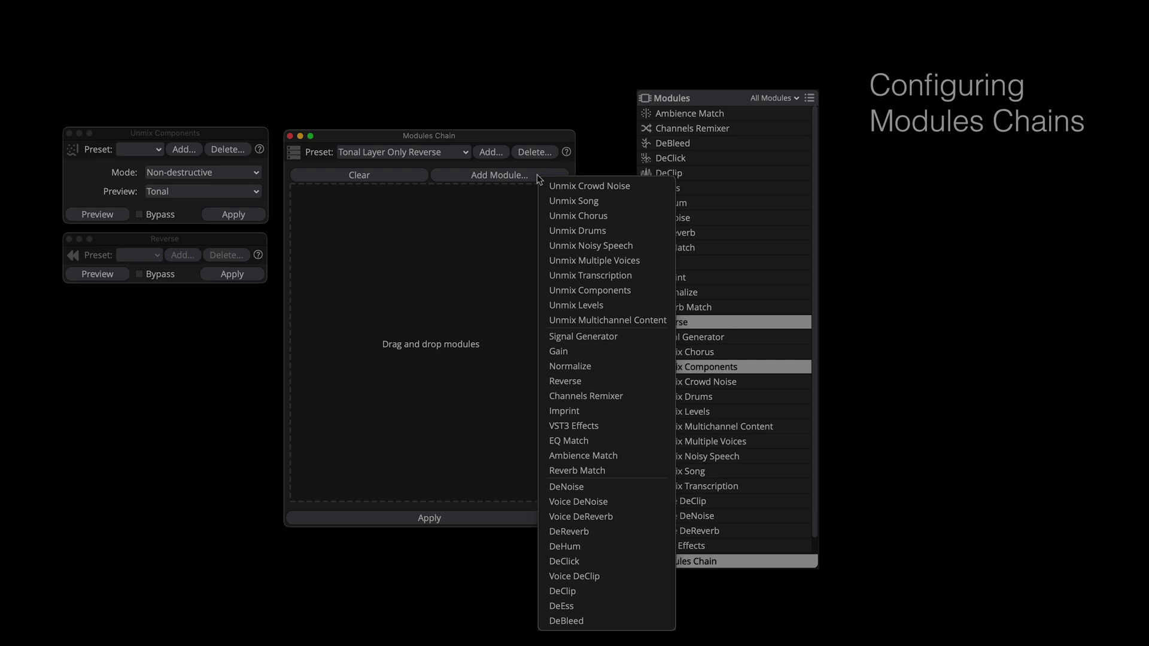
pyautogui.click(450, 523)
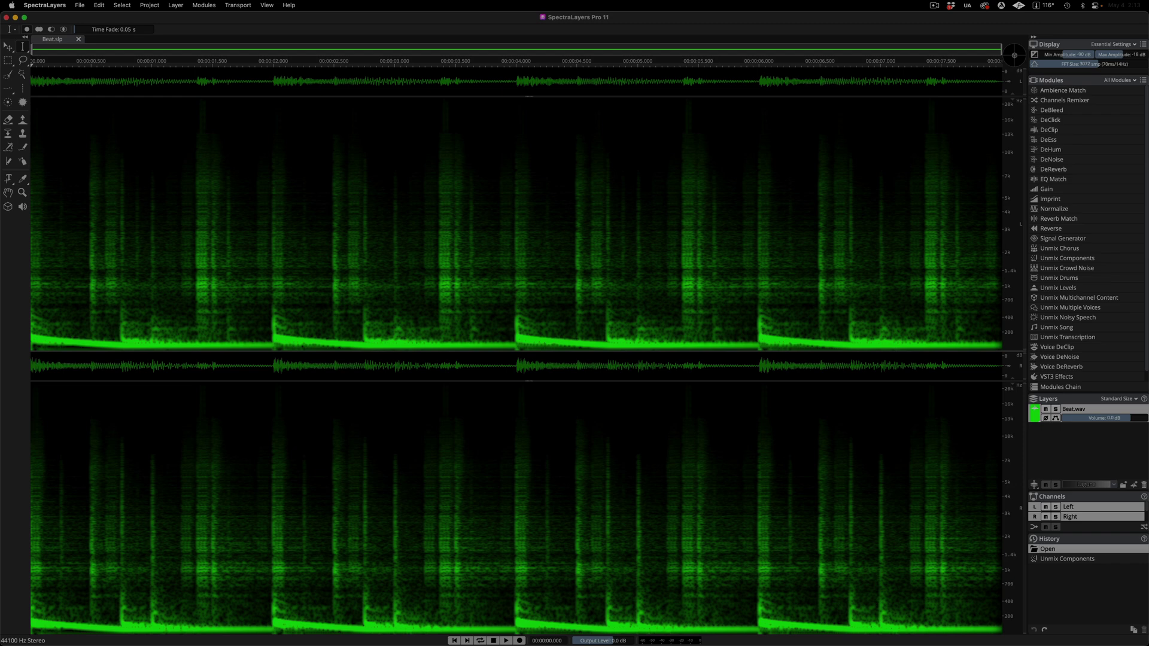
# - Play the beat loop and load the 'Tonal Layer Only Reverse' preset into the Modules Chain
pyautogui.press('space')
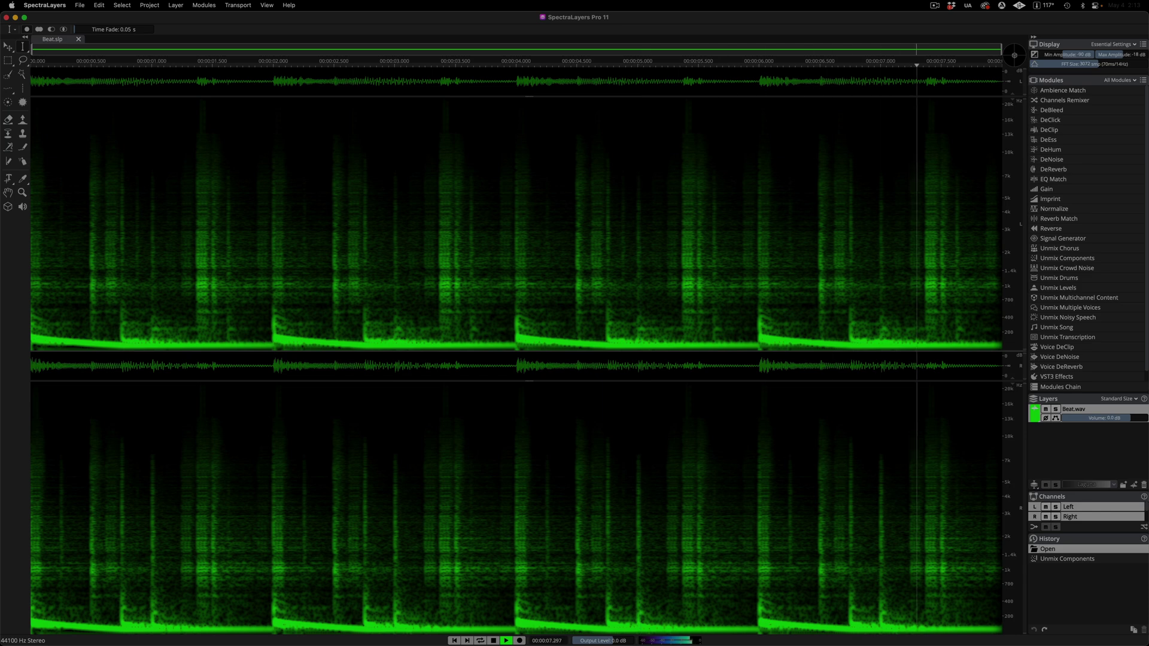
pyautogui.click(1060, 387)
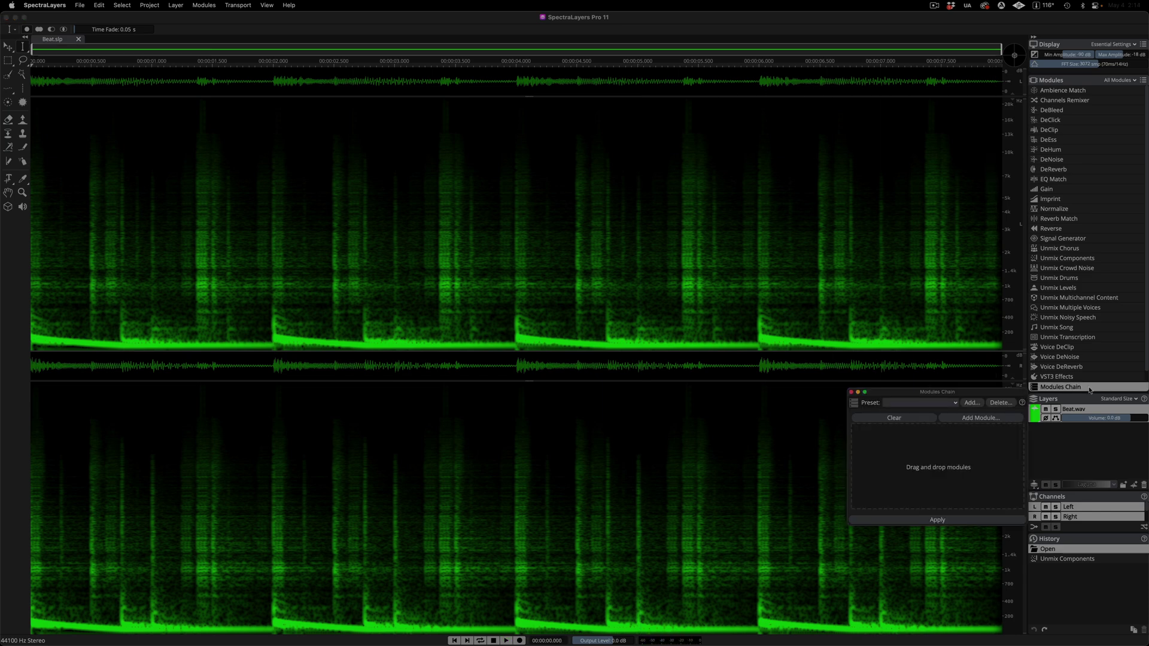
pyautogui.click(956, 403)
pyautogui.click(921, 423)
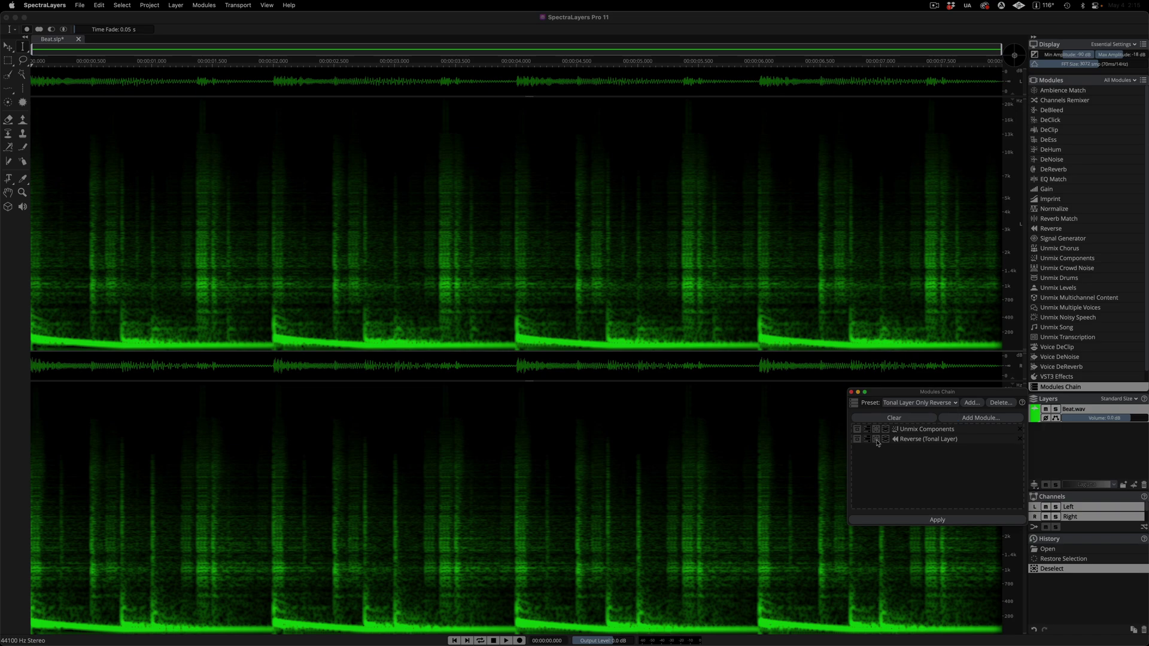
# - Apply the chain to the beat's second half, play the result, and solo the Tonal layer
pyautogui.moveTo(759, 238); pyautogui.dragTo(1003, 240)
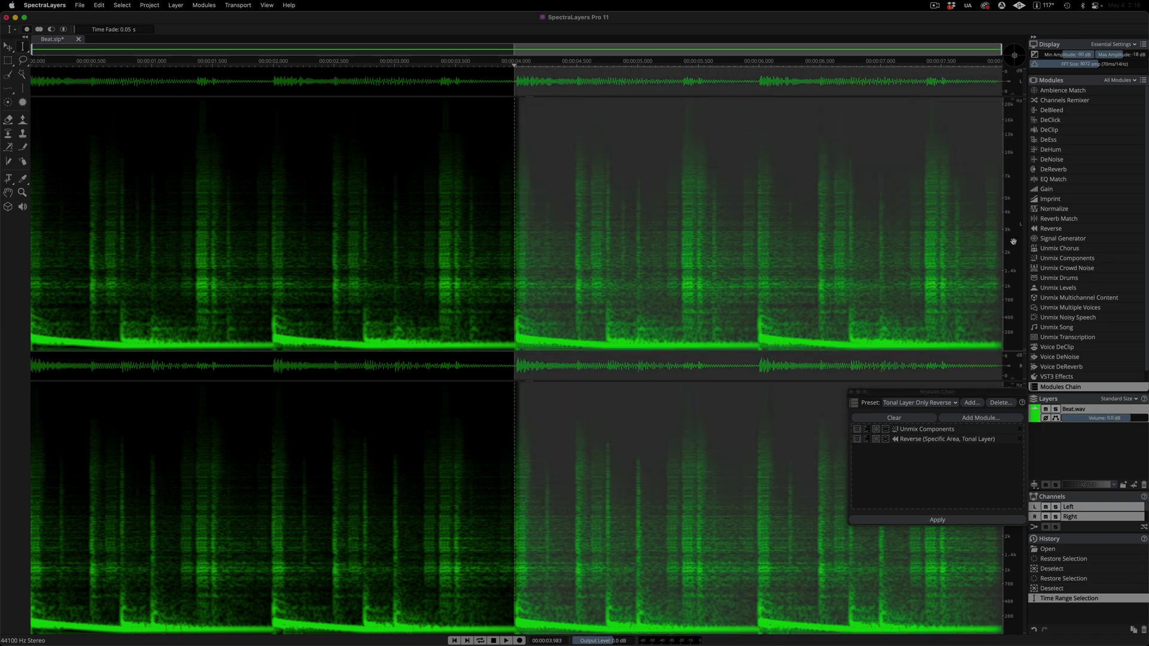
pyautogui.press('super+d')
pyautogui.click(952, 523)
pyautogui.click(952, 523)
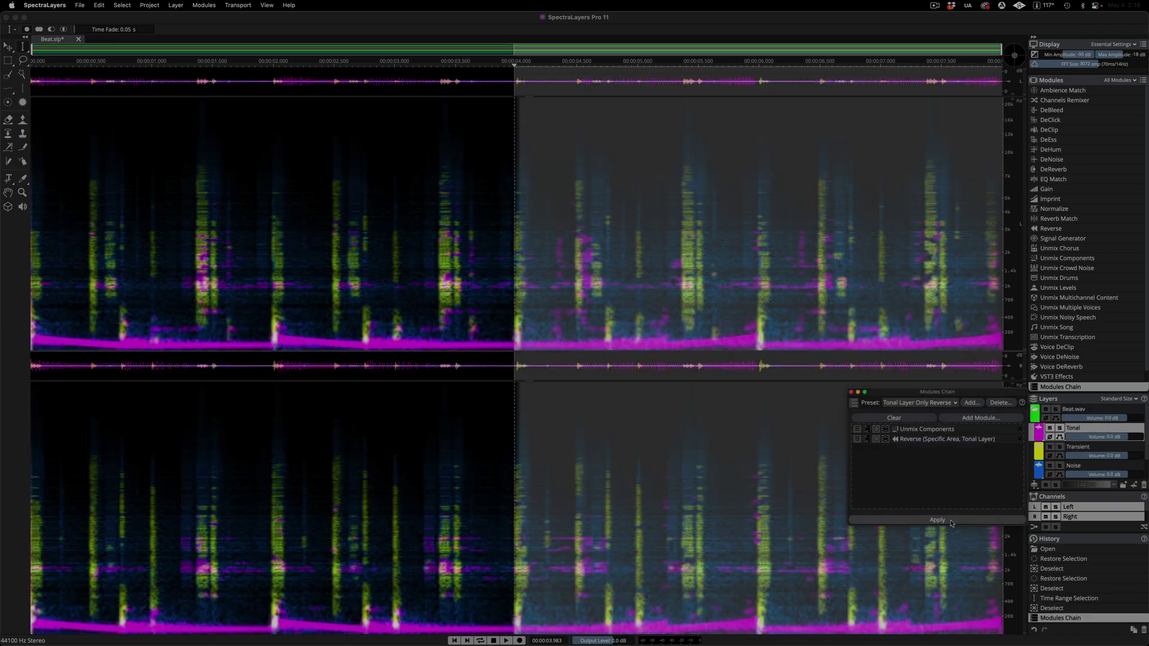
pyautogui.press('space')
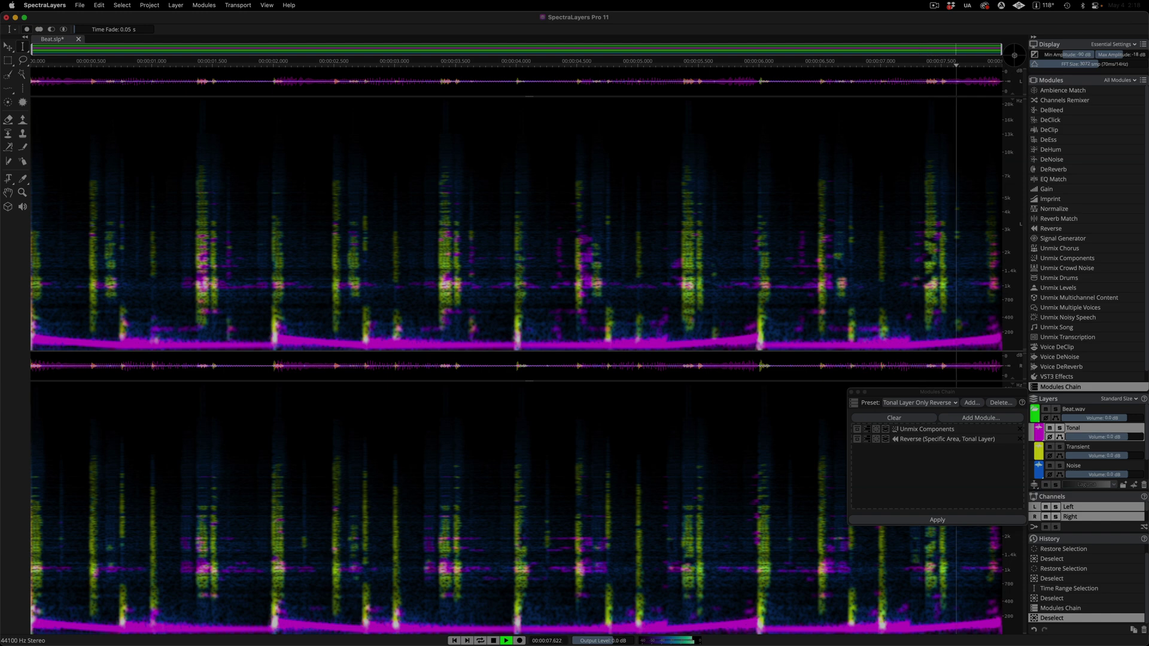
pyautogui.click(1060, 427)
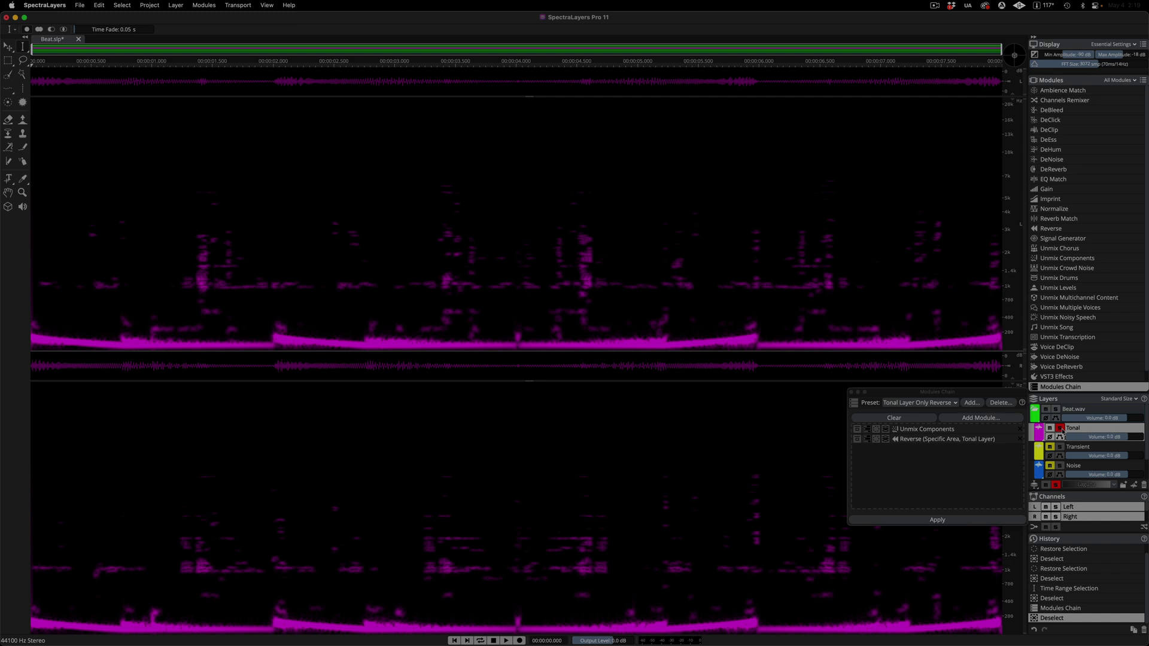
pyautogui.press('space')
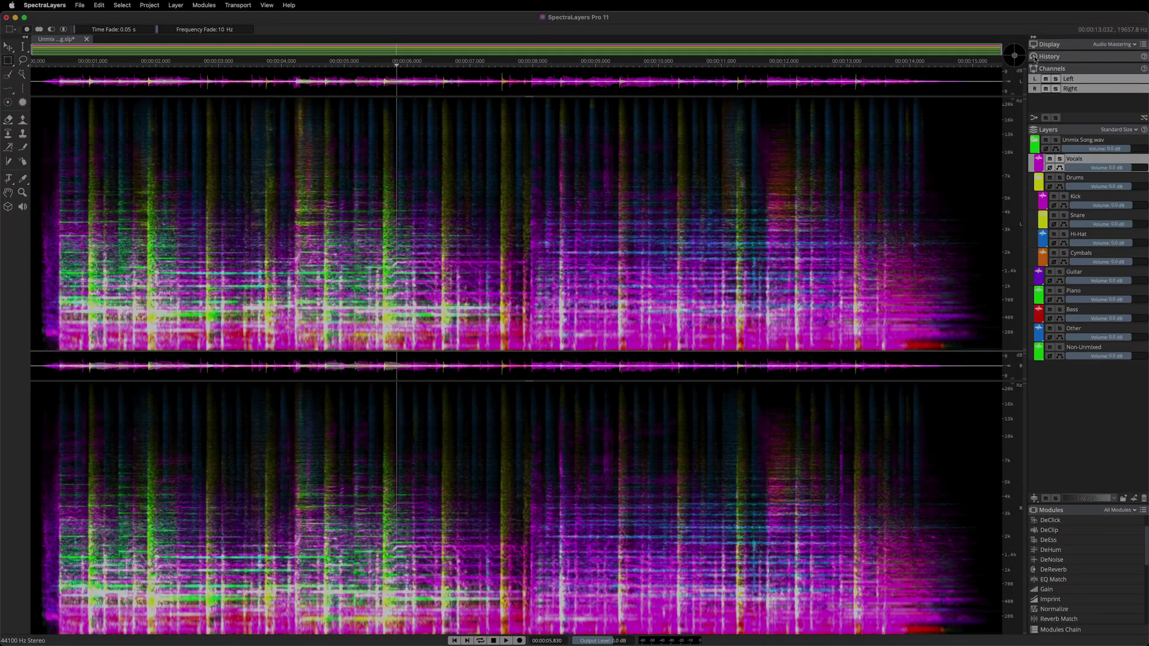
# - Collapse the Channels, Layers and Modules panels
pyautogui.click(1034, 69)
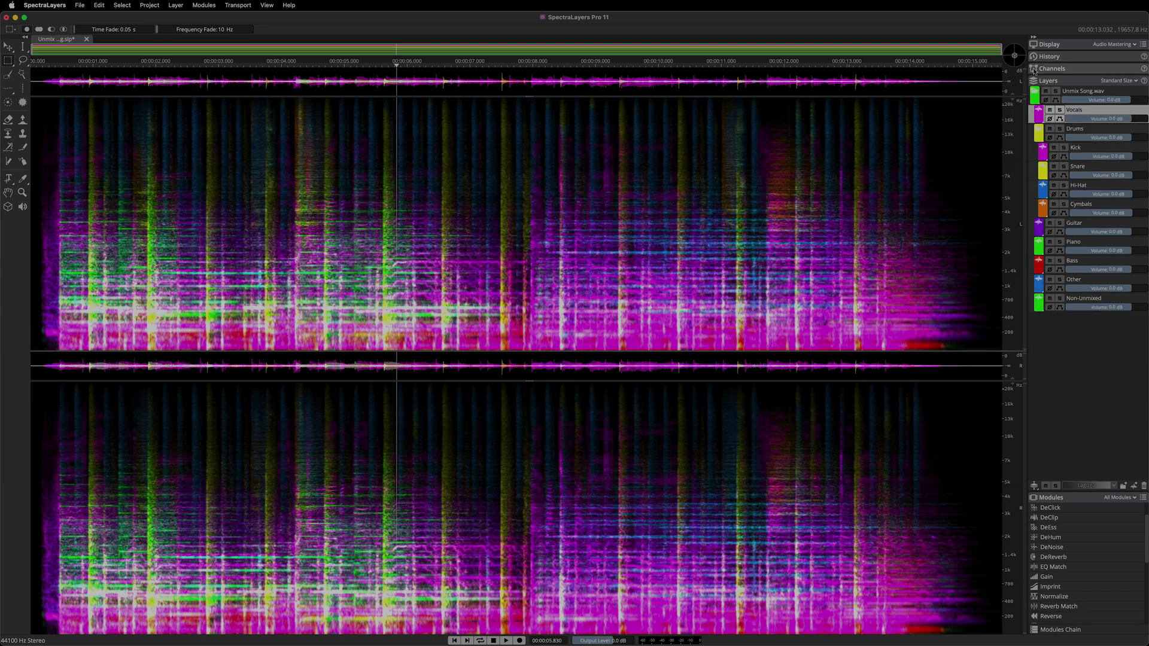
pyautogui.click(1035, 82)
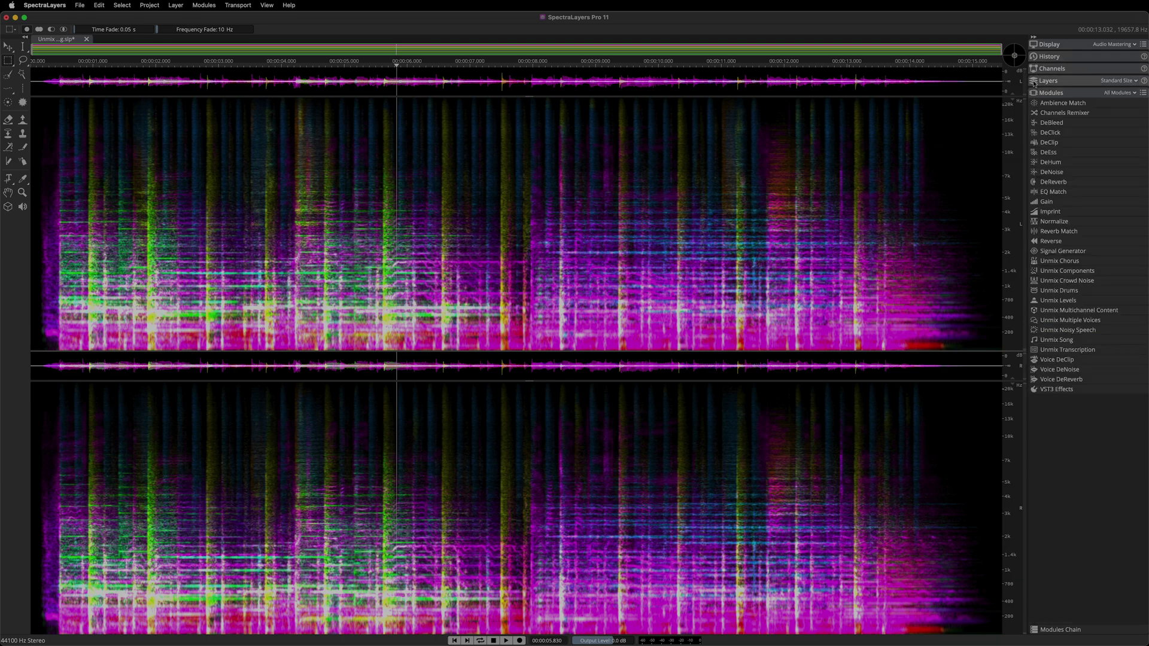
pyautogui.click(1035, 94)
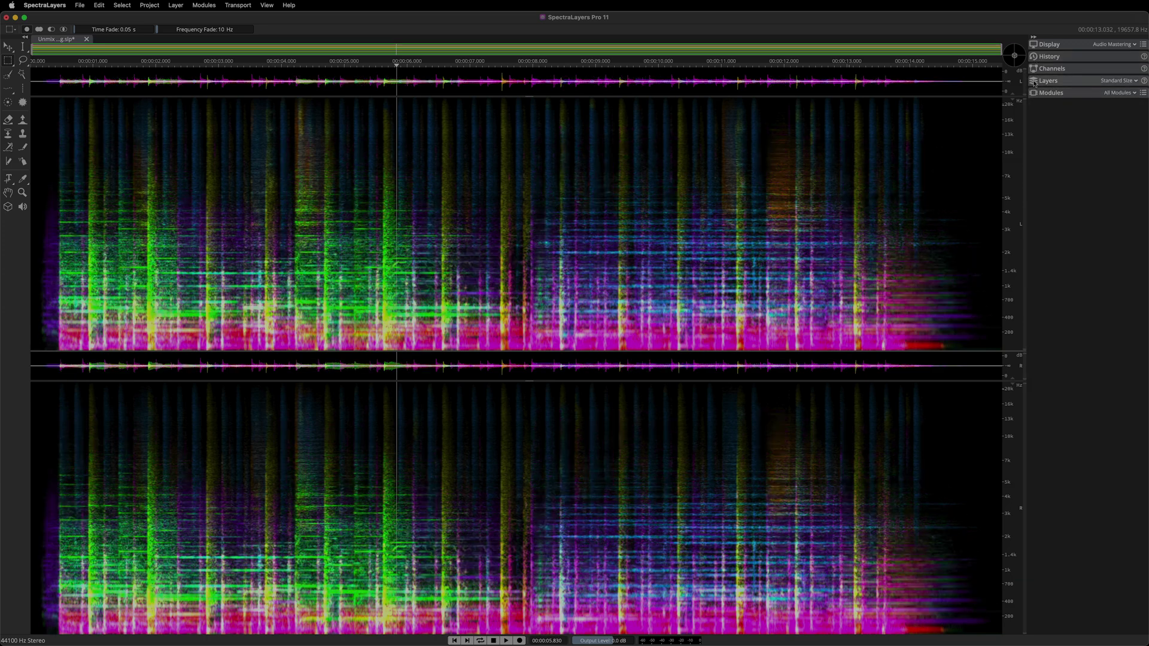